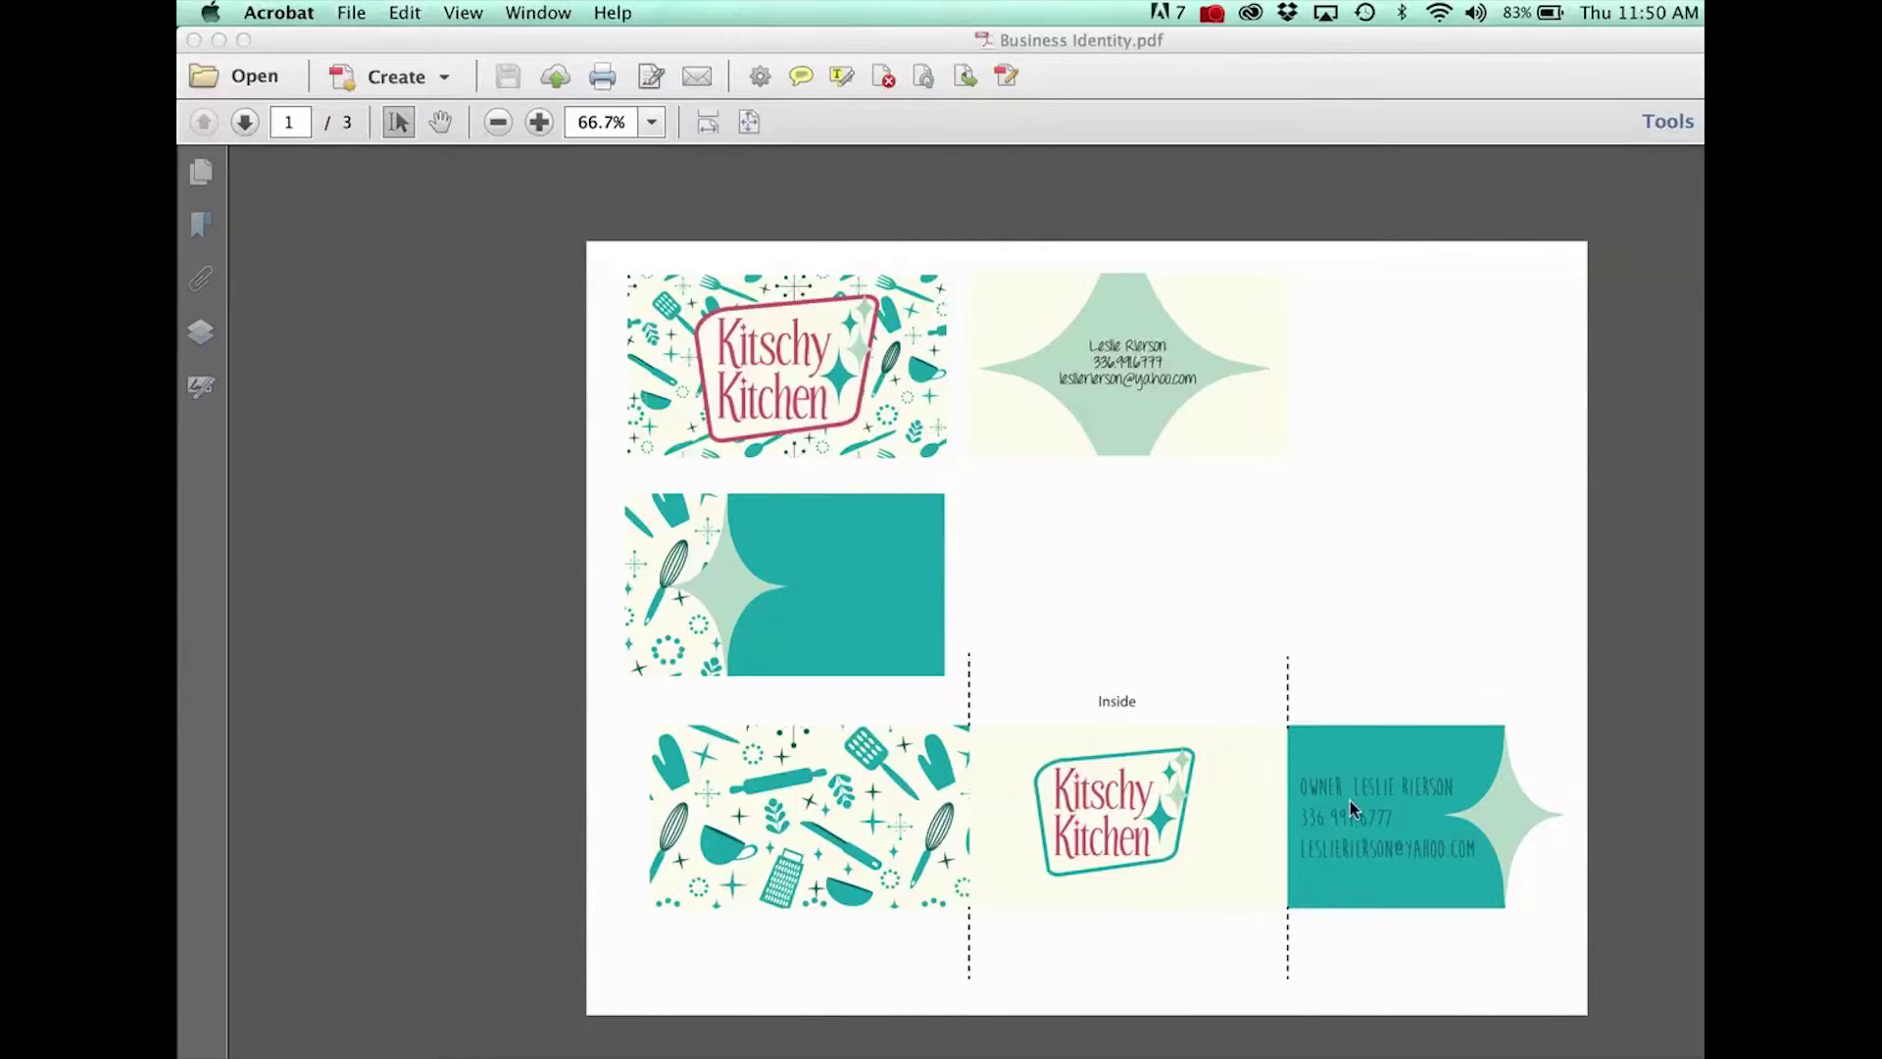
Advance to page 2, the Kitschy Kitchen letterhead.
click(245, 123)
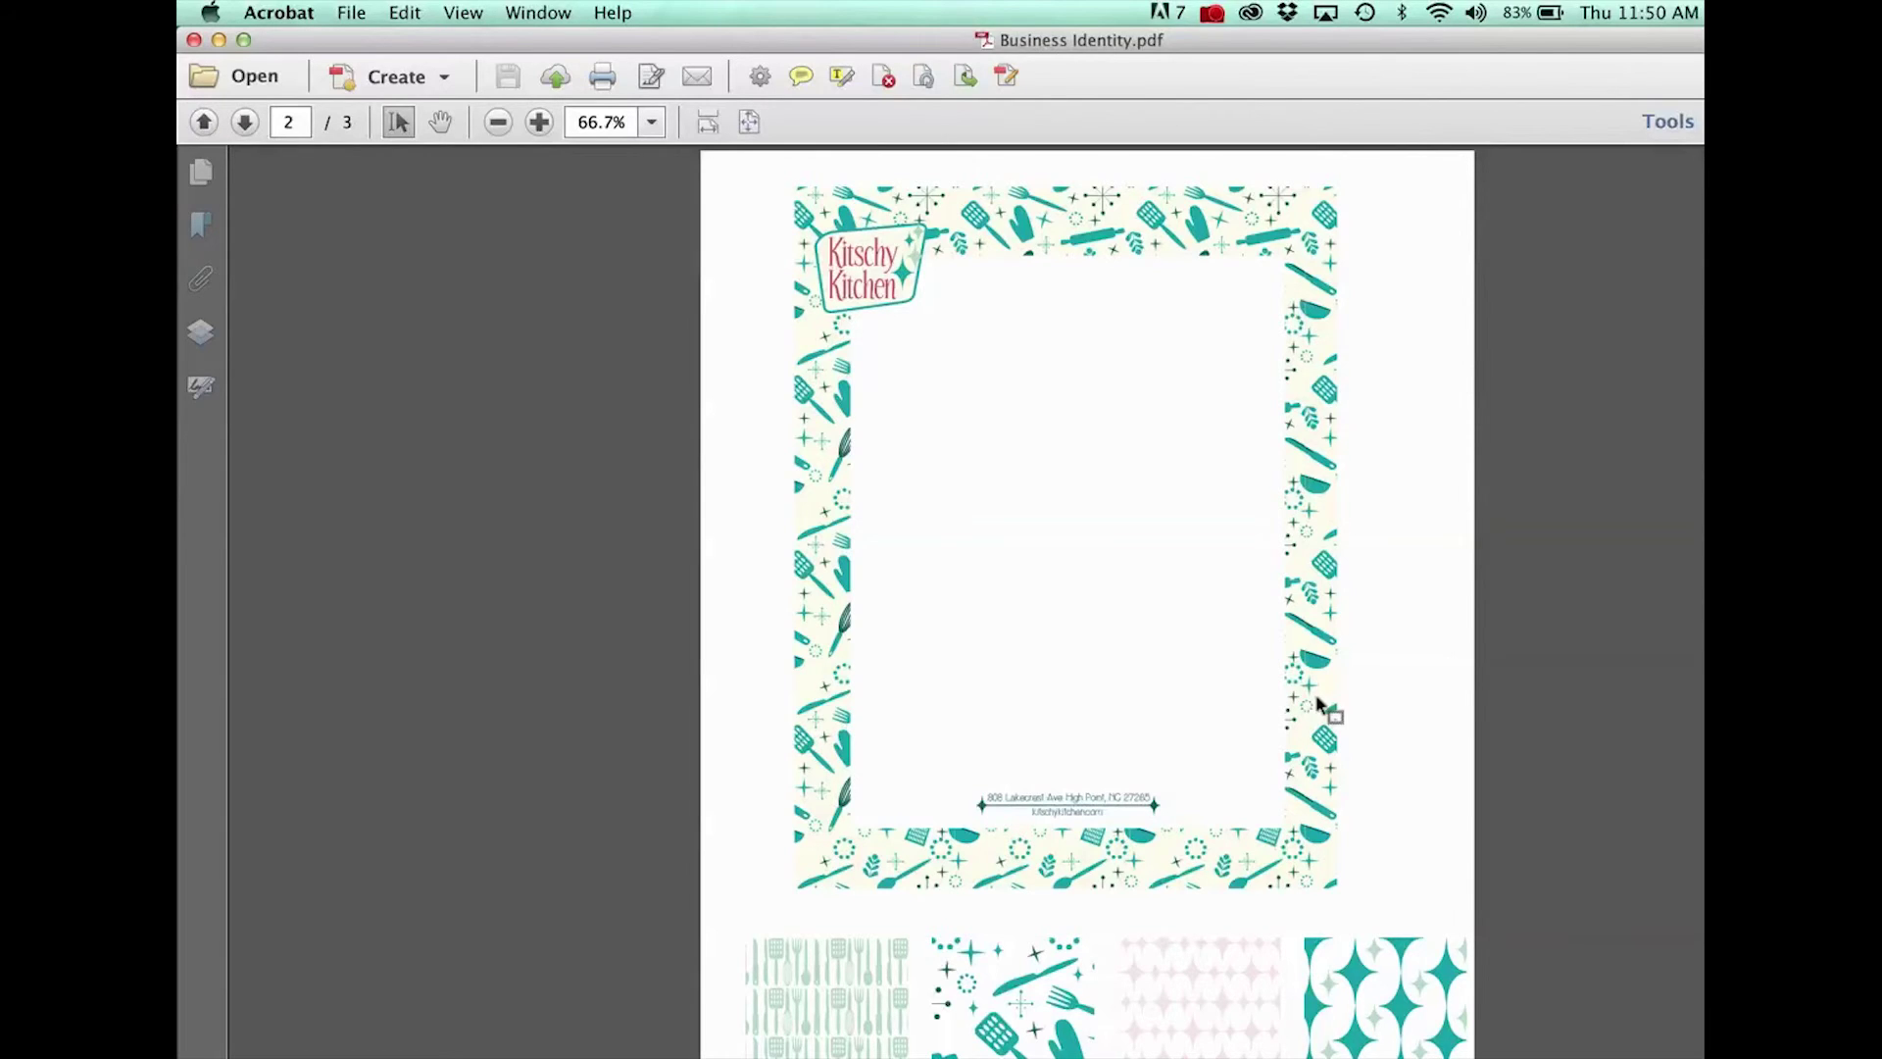
Advance to page 3, the envelope design with patterned flap lining.
click(245, 123)
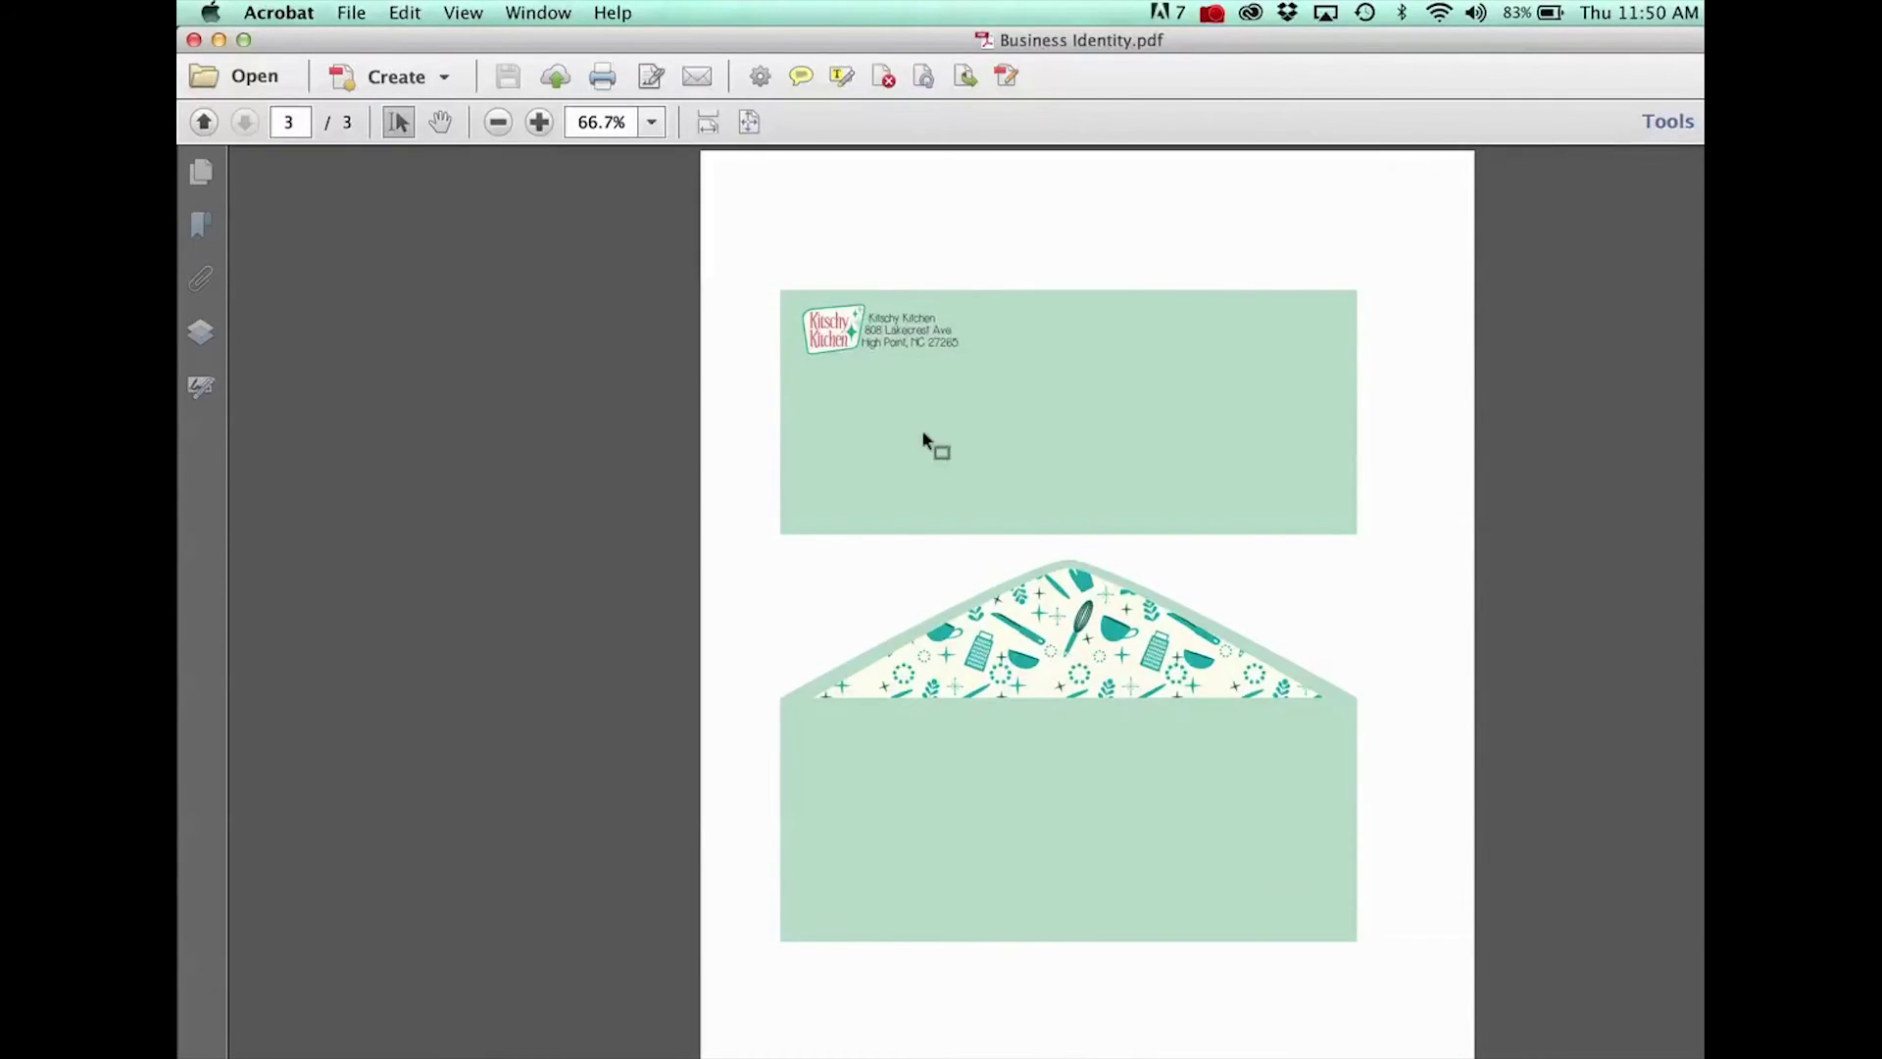